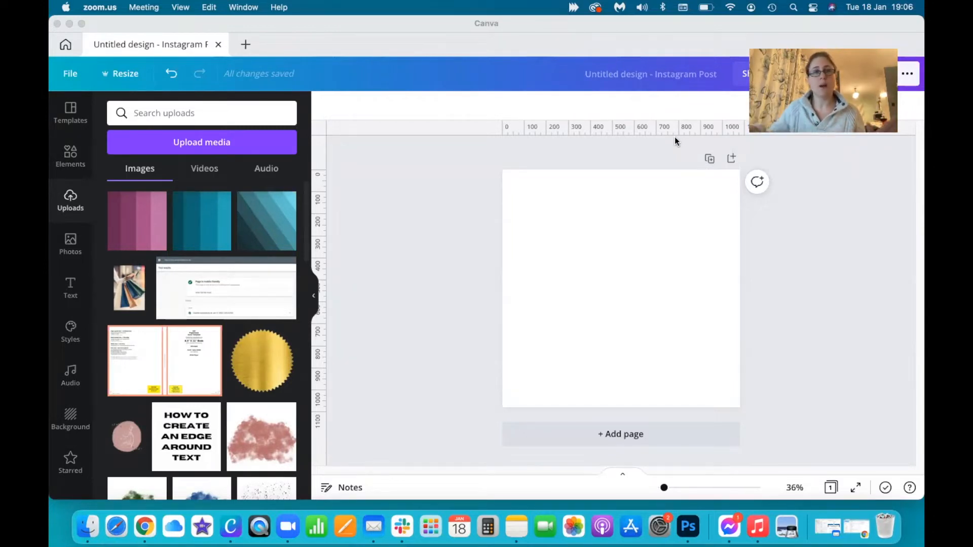
Paste the copied teal square and reshape it into a vertical strip about 287 px wide along the page's left edge, spanning the full height.
left_click(597, 232)
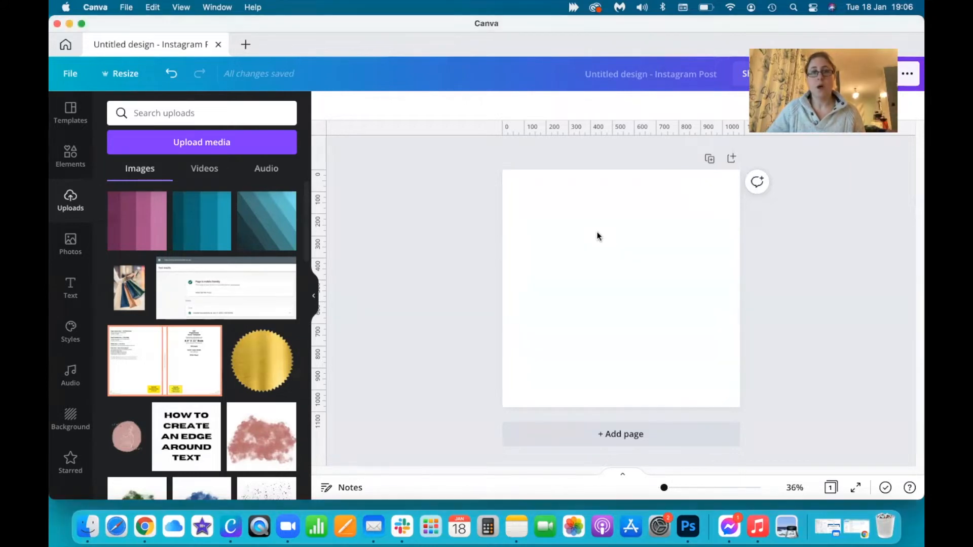
key("super+v")
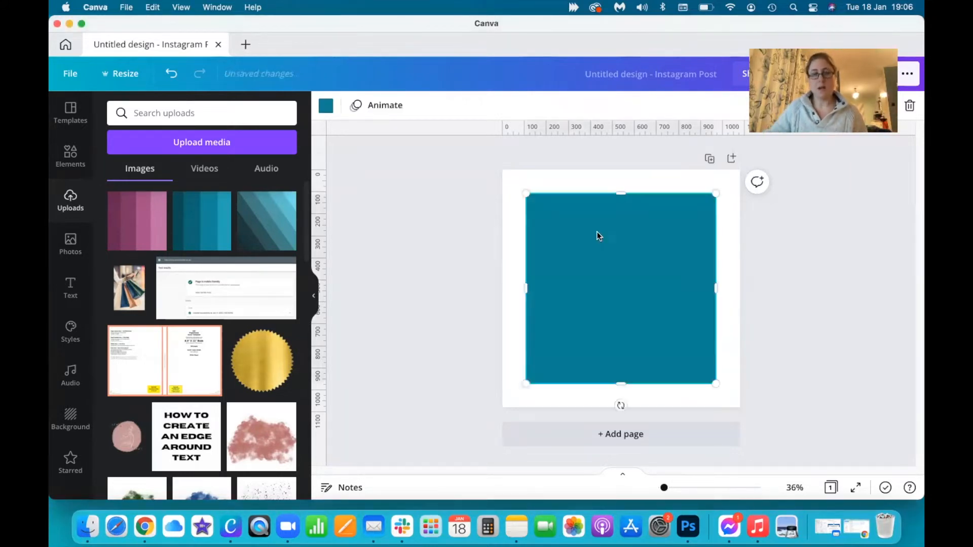
left_click_drag(621, 294, 596, 270)
left_click_drag(690, 261, 565, 262)
left_click_drag(533, 360, 535, 408)
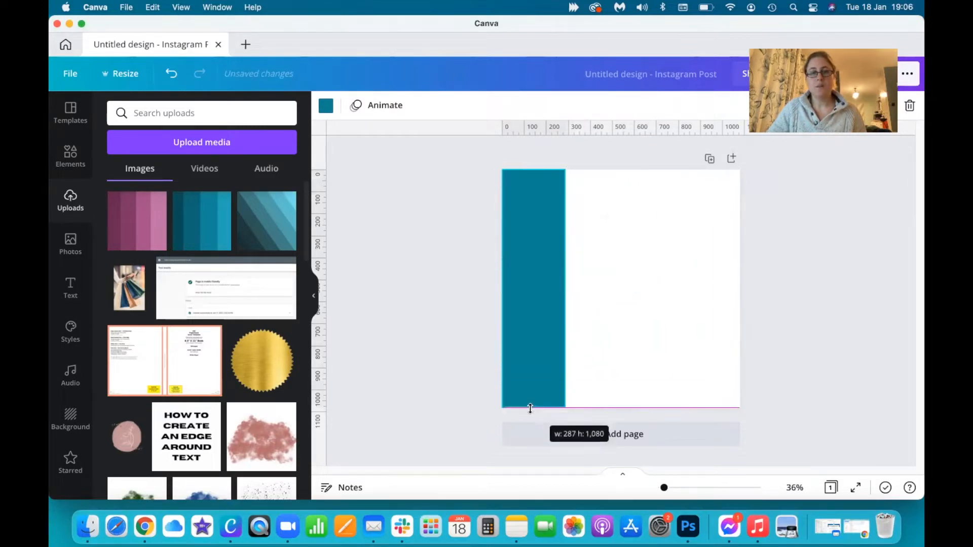
left_click_drag(543, 342, 540, 337)
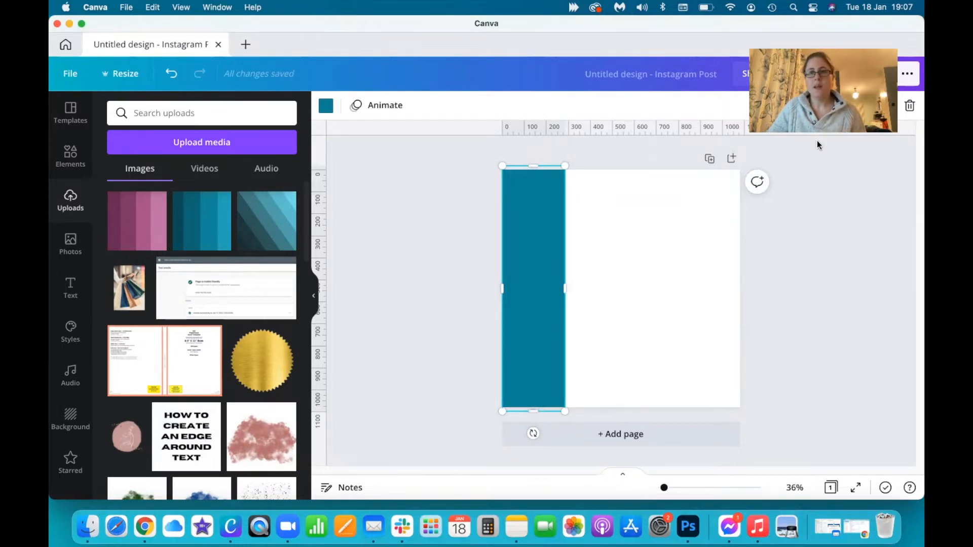
Duplicate the teal strip into three side-by-side strips and scale them together to about 1,111 px wide so they cover the page.
left_click_drag(528, 245, 654, 211)
left_click_drag(492, 166, 788, 456)
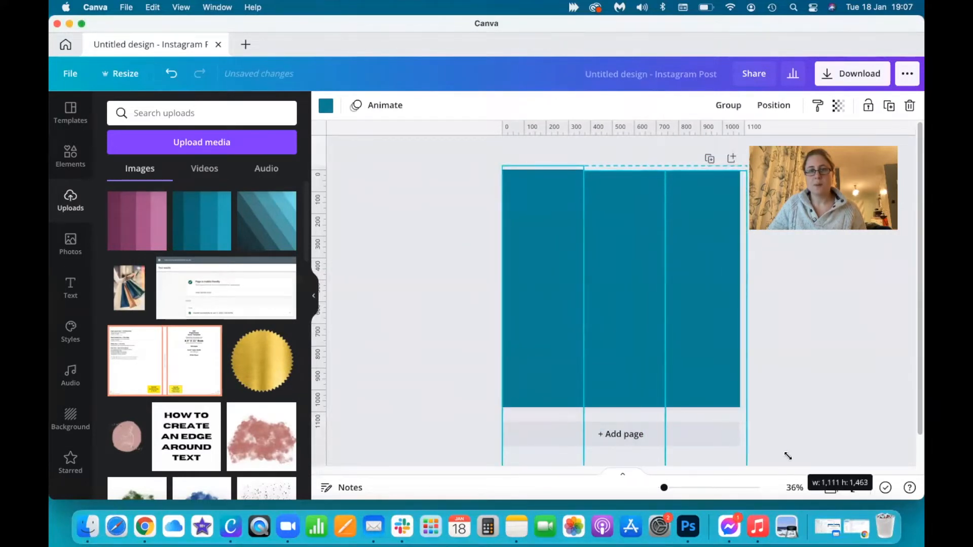
left_click_drag(601, 366, 600, 351)
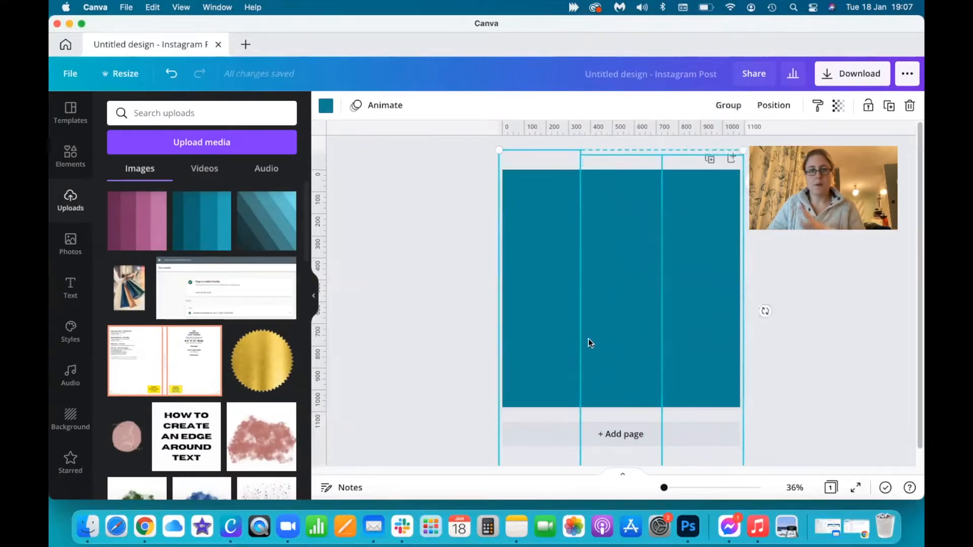
left_click(418, 283)
Recolour the first strip plum and the second yellow from Anchor Online Brand colours, and the third bright cyan from Berry Blues.
left_click(512, 307)
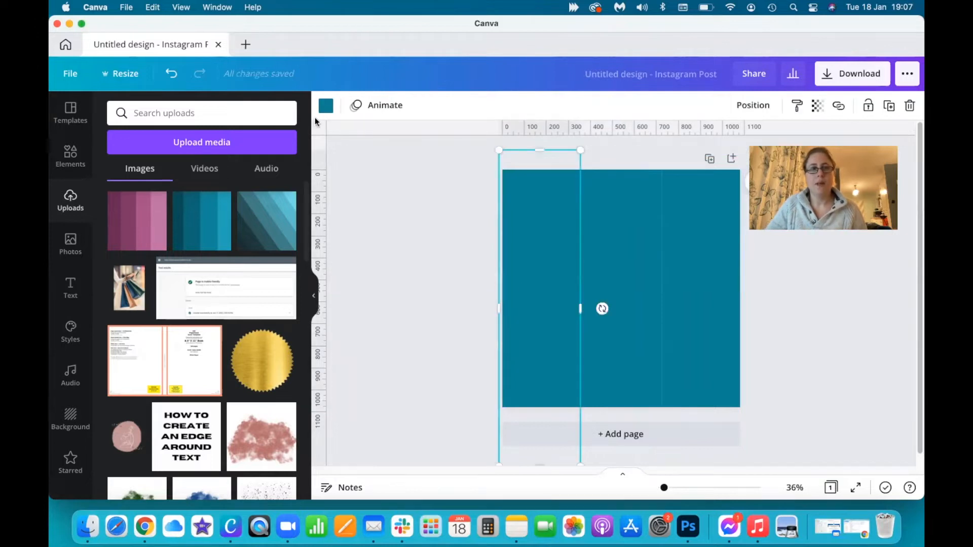
left_click(325, 106)
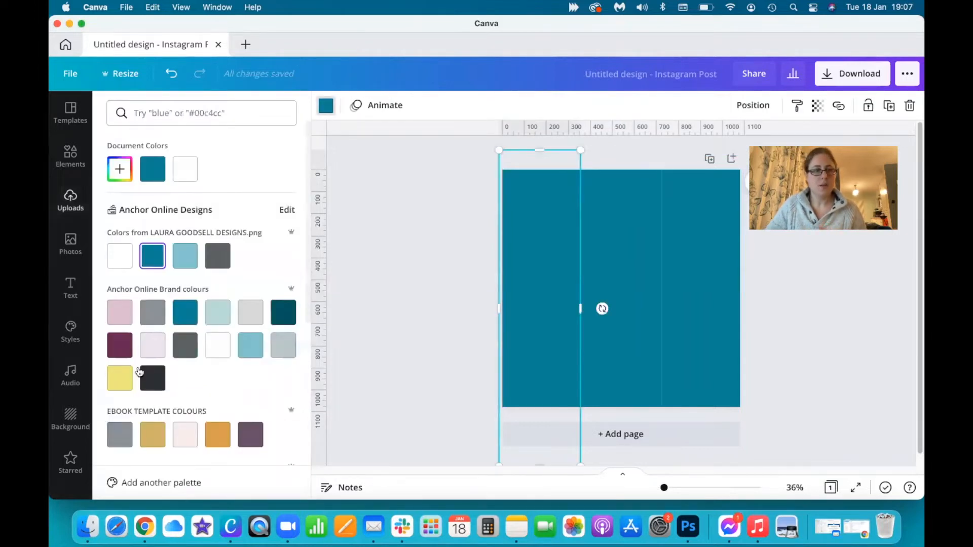
scroll(137, 368, "down", 2)
left_click(119, 296)
left_click(617, 254)
left_click(120, 330)
left_click(693, 240)
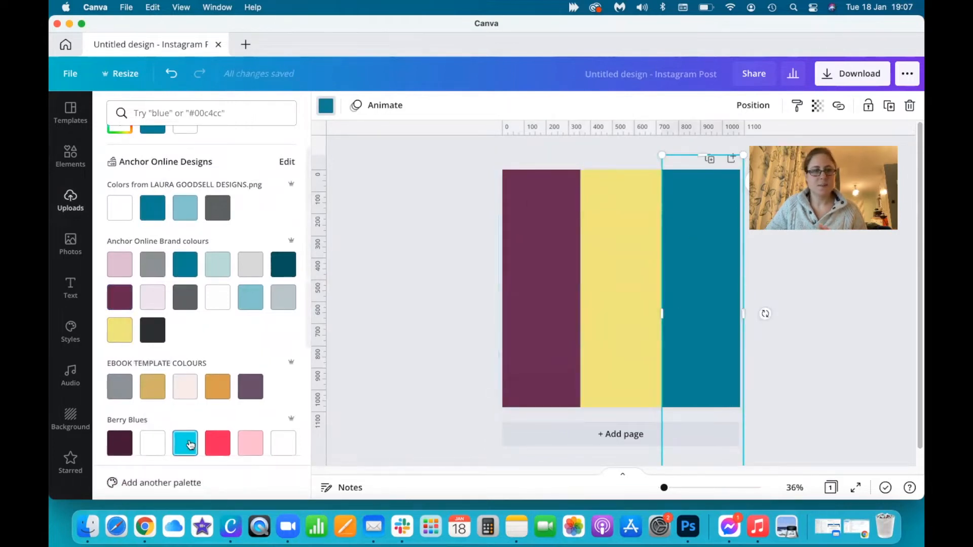
left_click(191, 445)
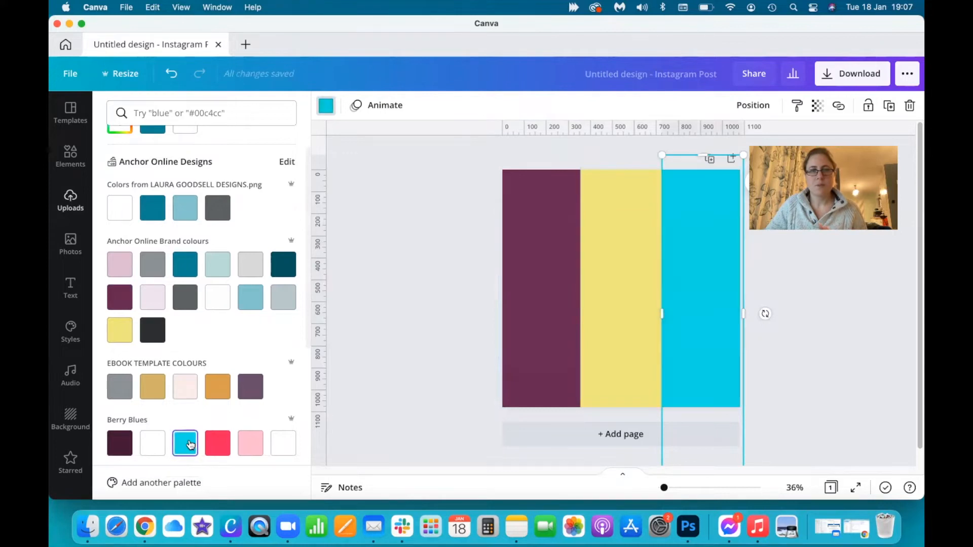
left_click(425, 256)
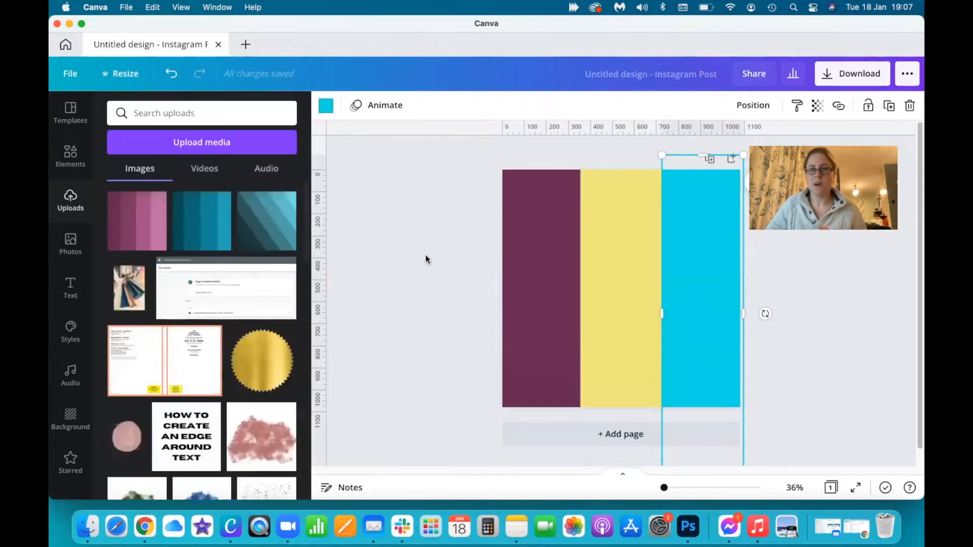
left_click(685, 288)
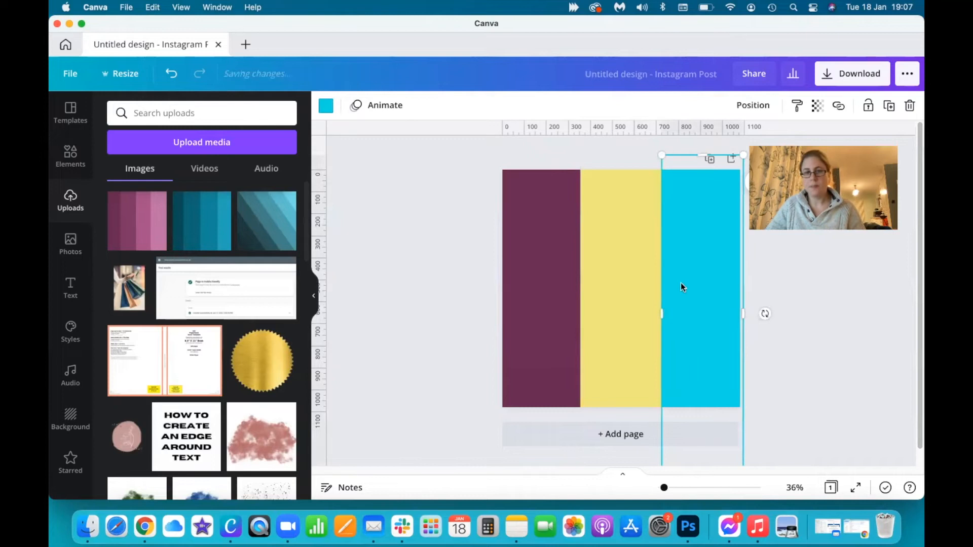
left_click(399, 250)
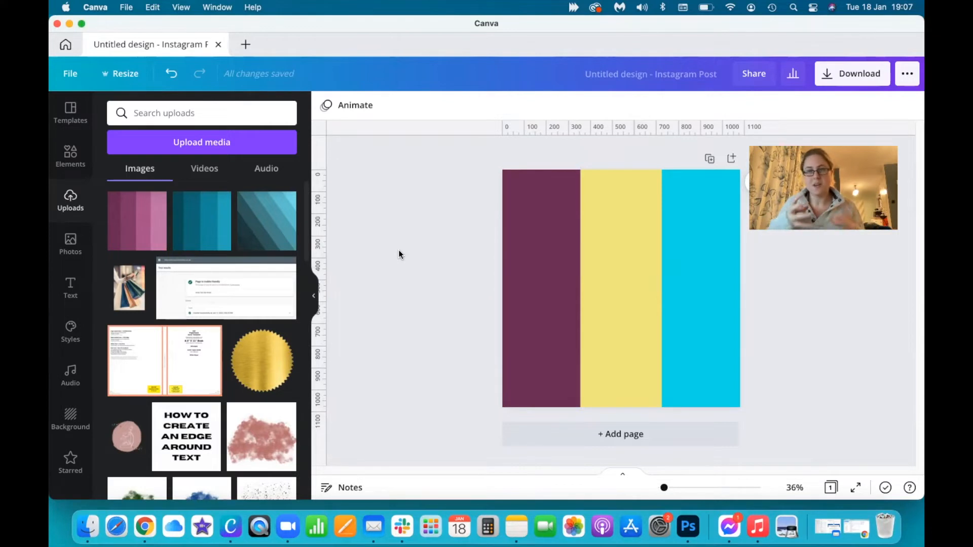
Download the striped design as a PNG and save it as Untitled design.png in Downloads.
left_click(857, 75)
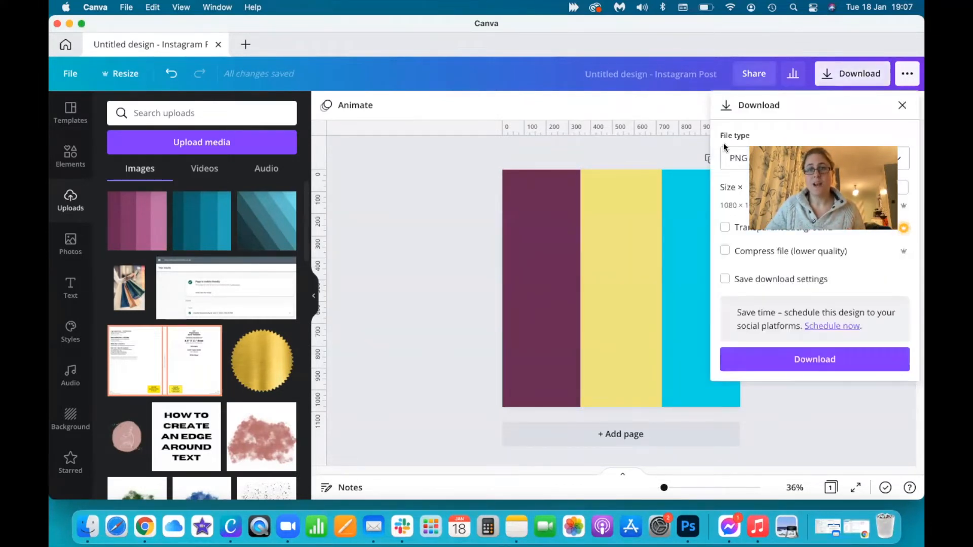
left_click(793, 360)
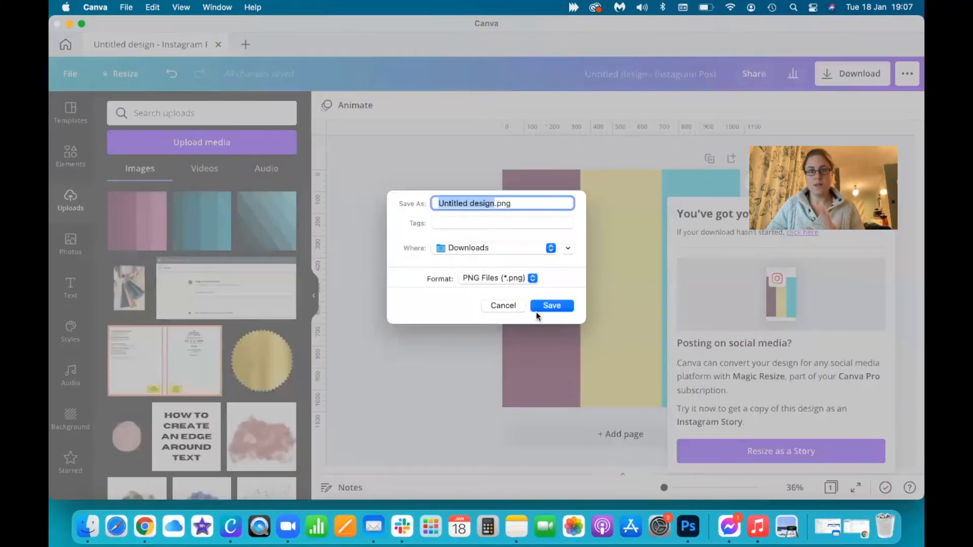
left_click(540, 305)
left_click(522, 318)
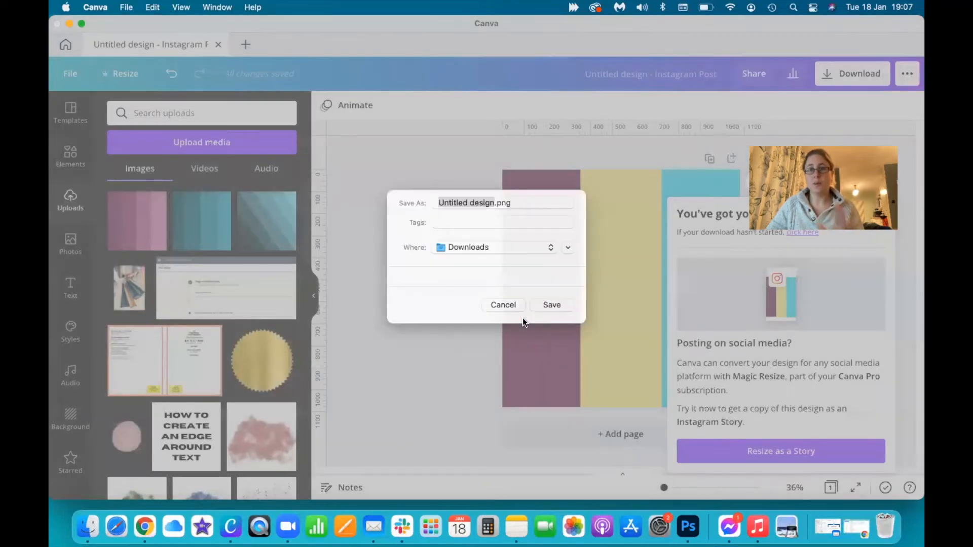
left_click(491, 332)
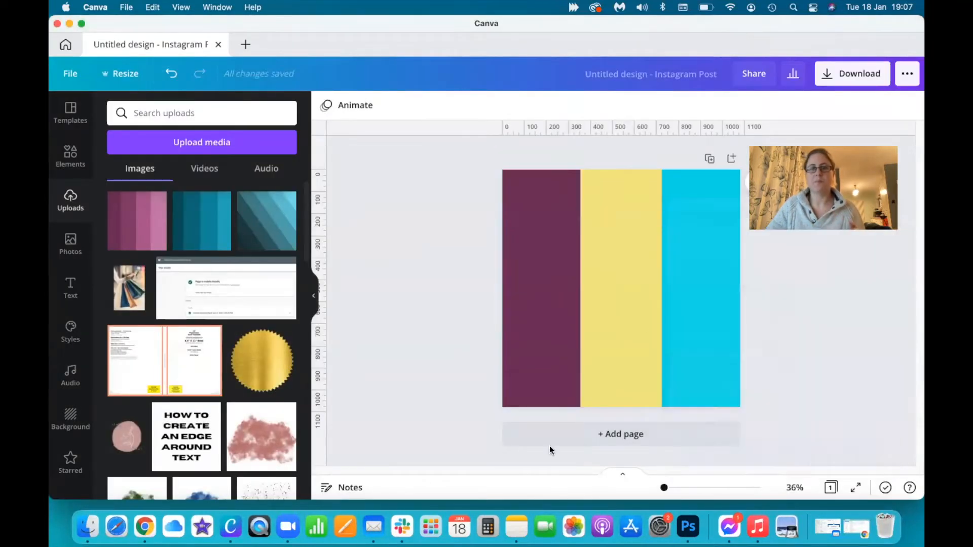
Add a second page and upload Untitled design.png from Downloads to the media library.
left_click(621, 434)
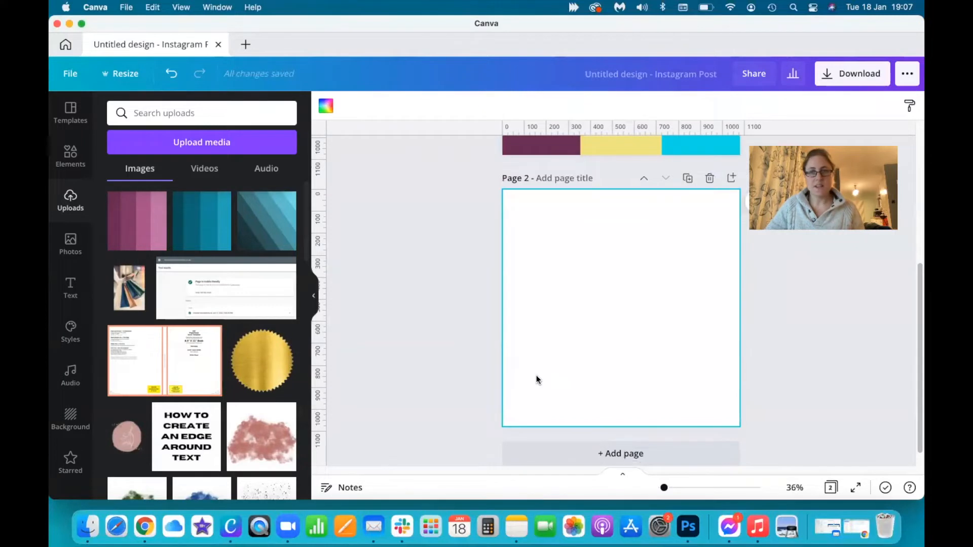
left_click(202, 142)
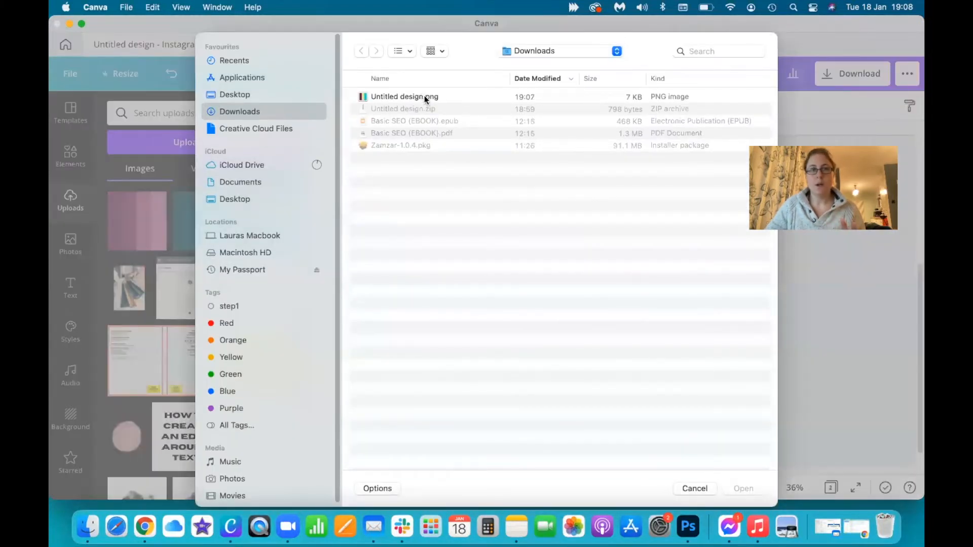
left_click(424, 96)
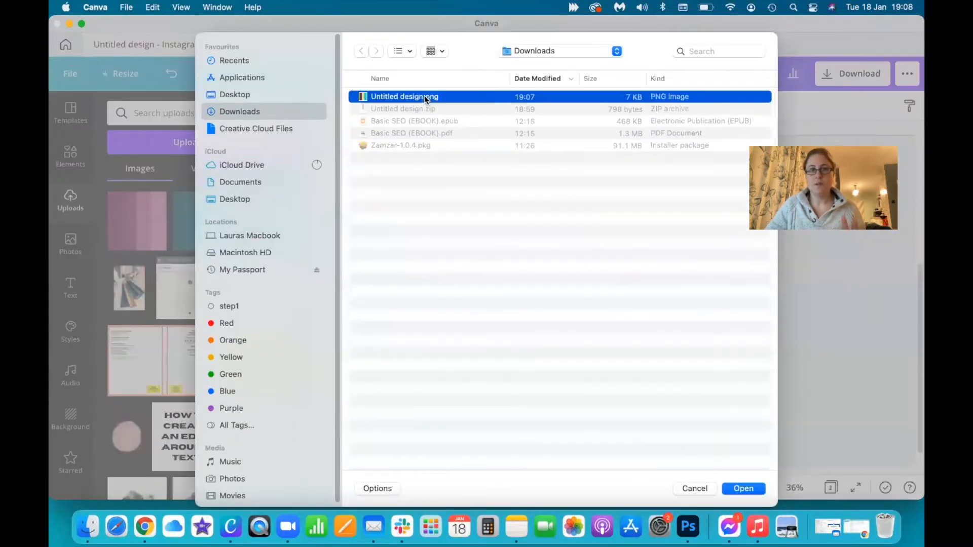
left_click(743, 488)
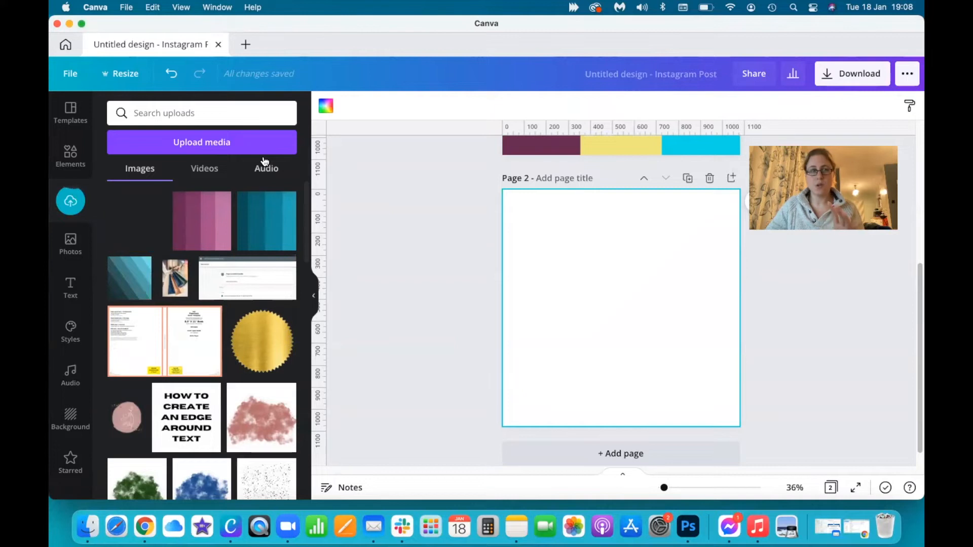
Place the uploaded three-colour stripe image on page 2 and enlarge it to fill the whole page.
left_click(128, 238)
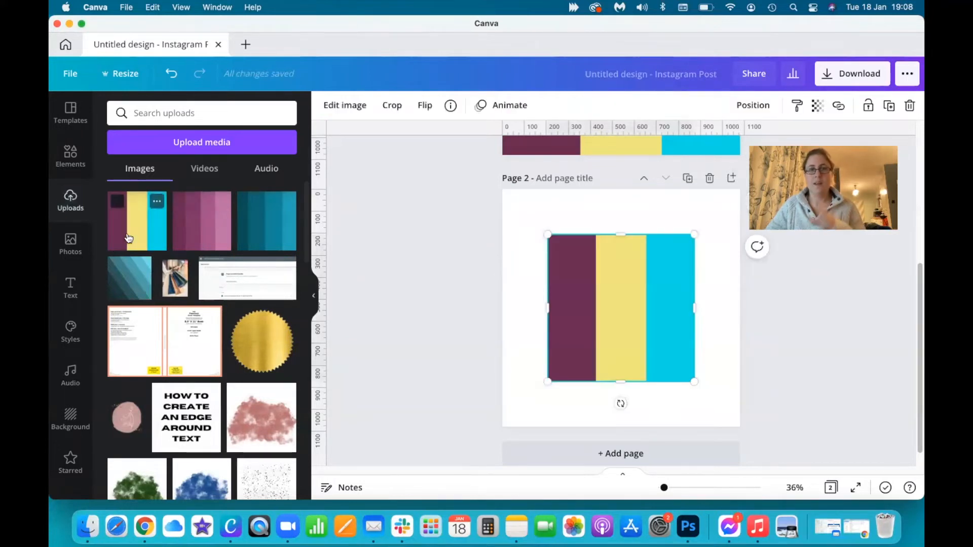
left_click_drag(543, 236, 497, 191)
left_click_drag(690, 383, 738, 428)
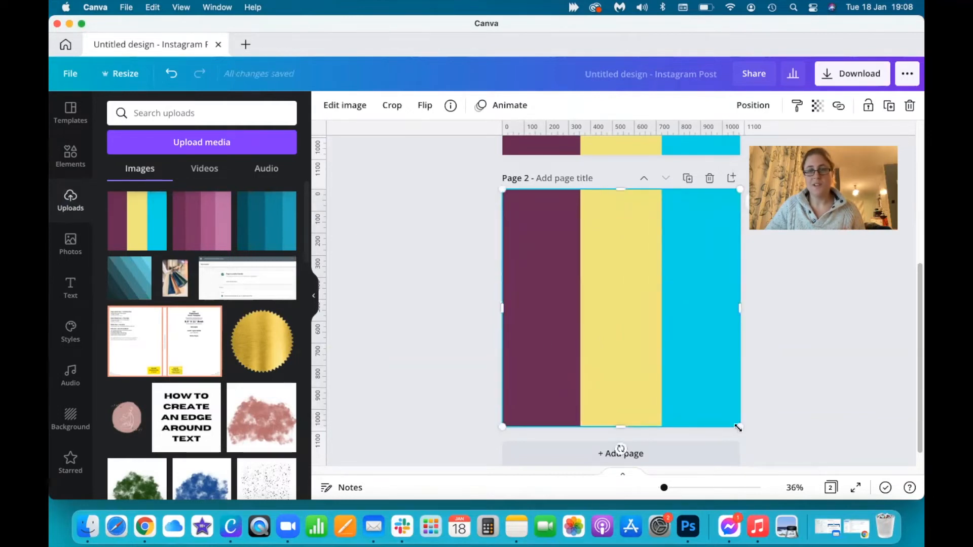
left_click(438, 351)
Set the blur adjustment of the stripe image on page 2 to 100.
left_click(644, 294)
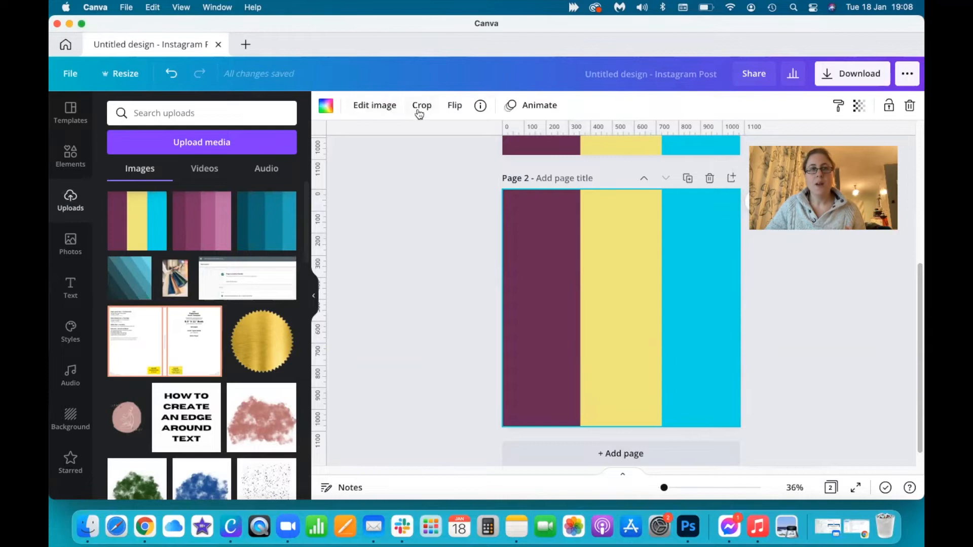
left_click(383, 110)
scroll(161, 374, "down", 2)
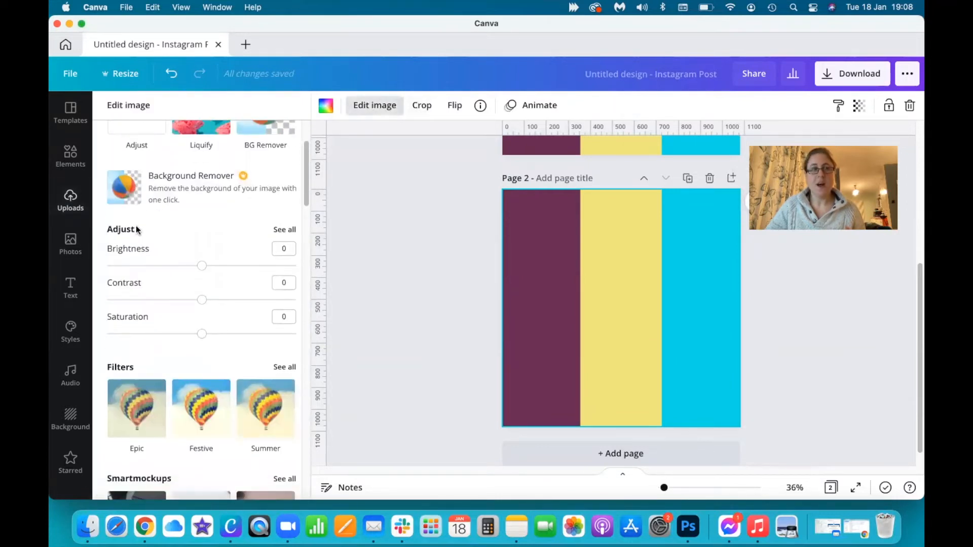
left_click(284, 230)
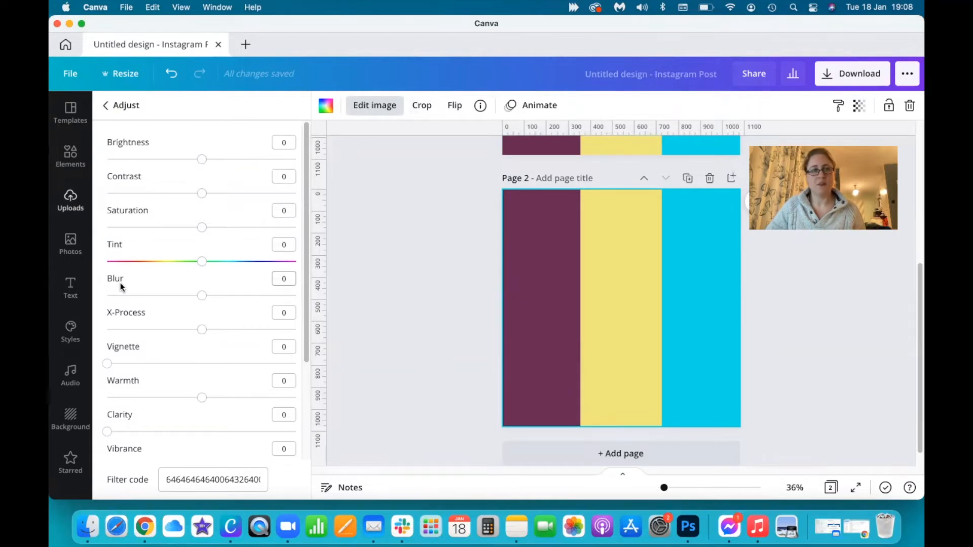
left_click_drag(204, 299, 302, 310)
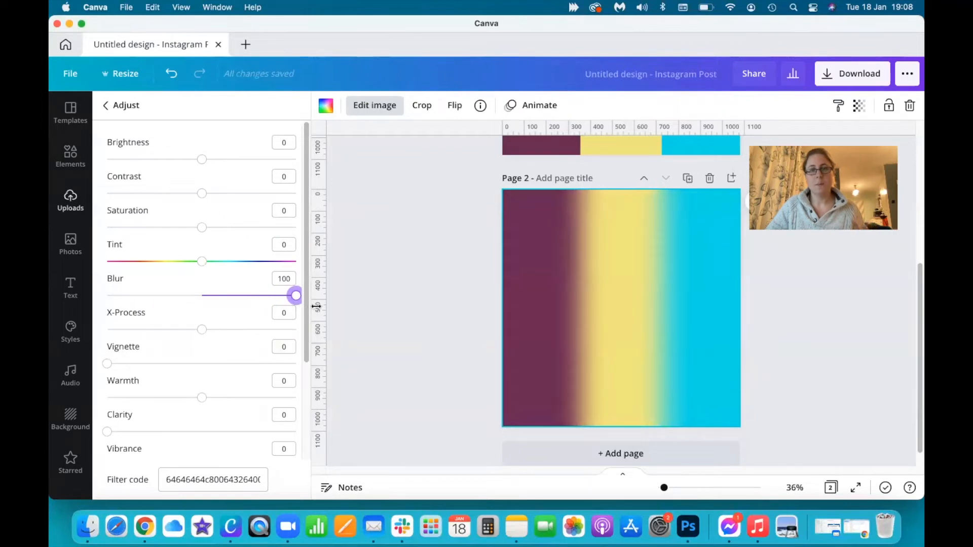
left_click(414, 310)
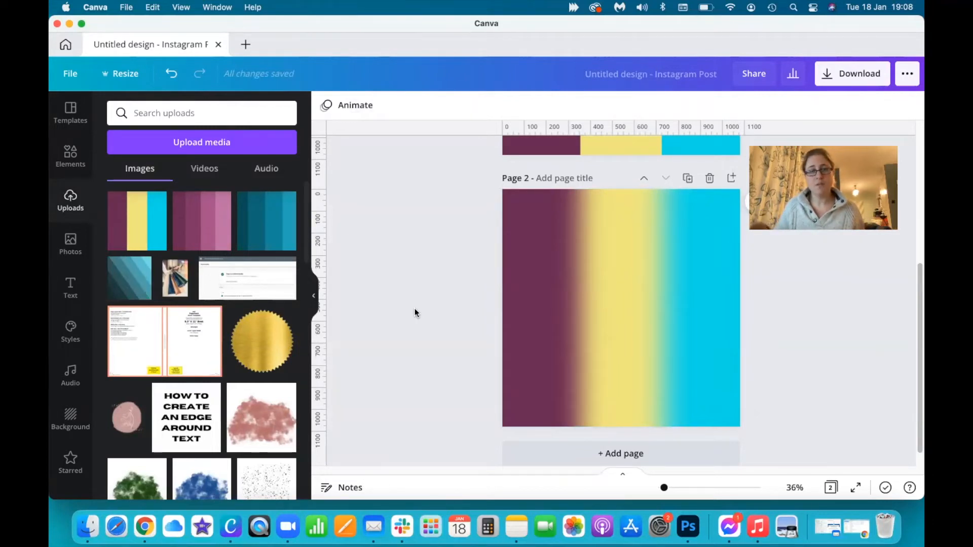
Add a third page and bring up the frames search results among the elements.
left_click(587, 452)
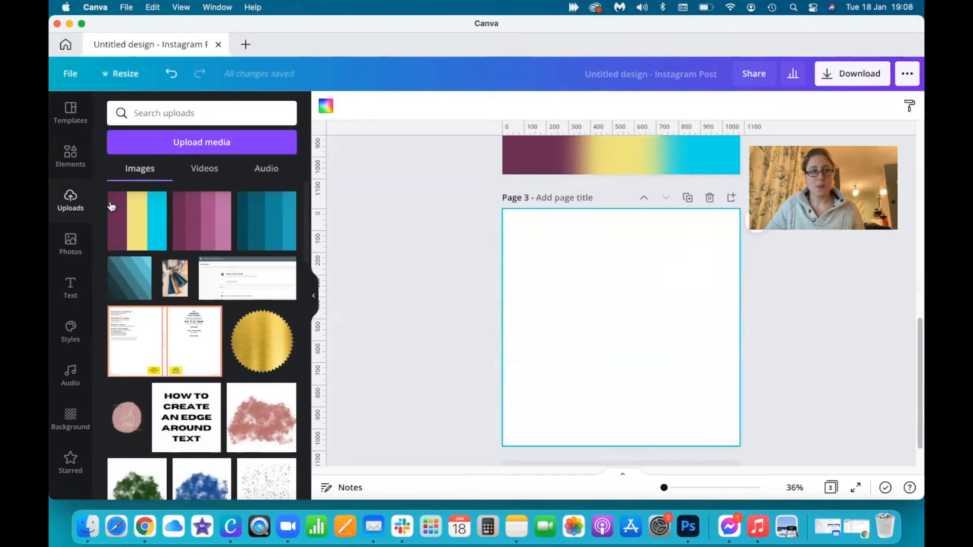
left_click(70, 159)
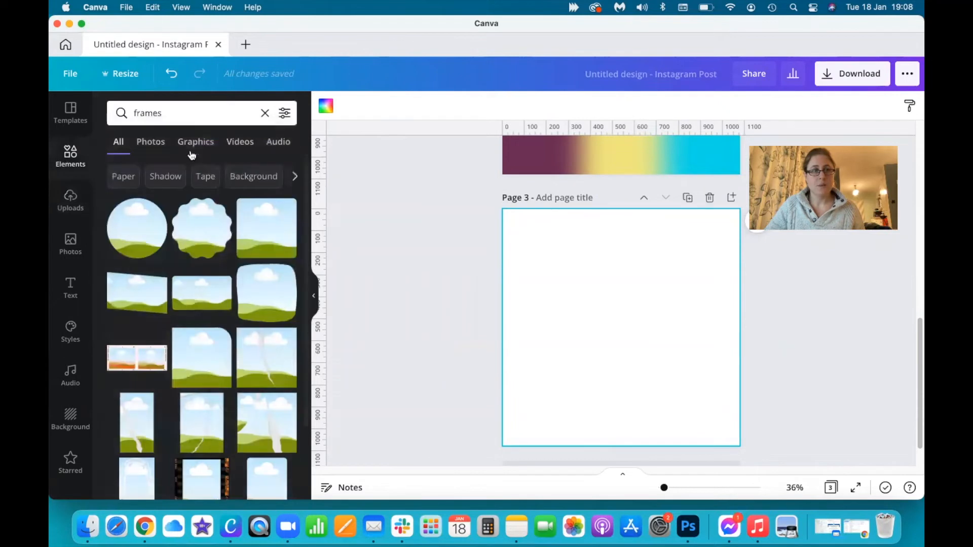
left_click(183, 113)
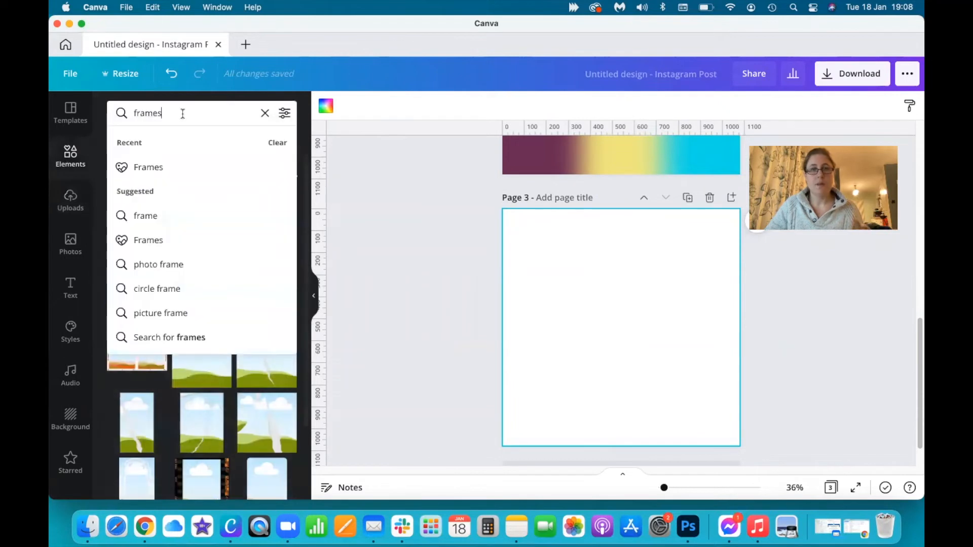
left_click(450, 293)
Add the three-stroke brush frame from the frames results to page 3 and enlarge it to cover most of the page.
scroll(208, 347, "down", 10)
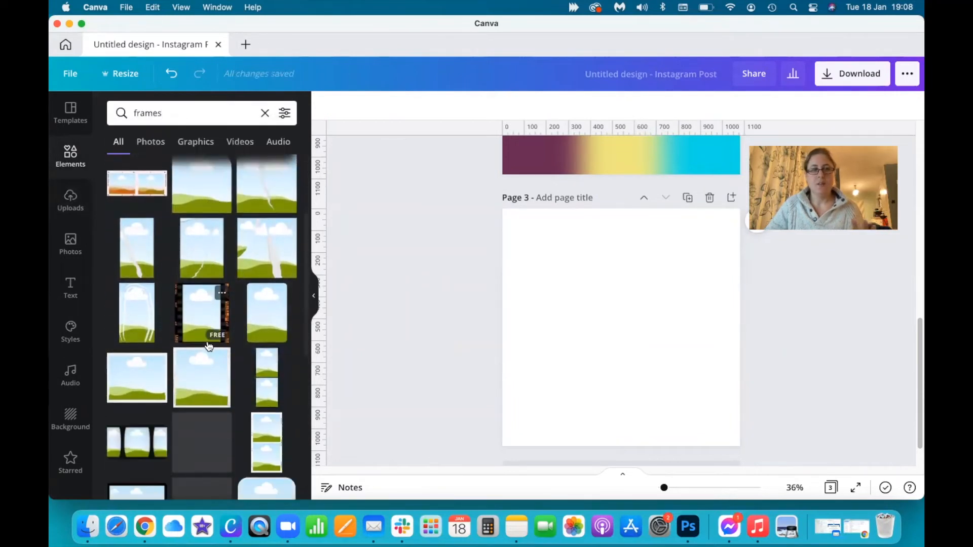
scroll(208, 346, "down", 3)
scroll(208, 346, "up", 8)
scroll(208, 346, "down", 6)
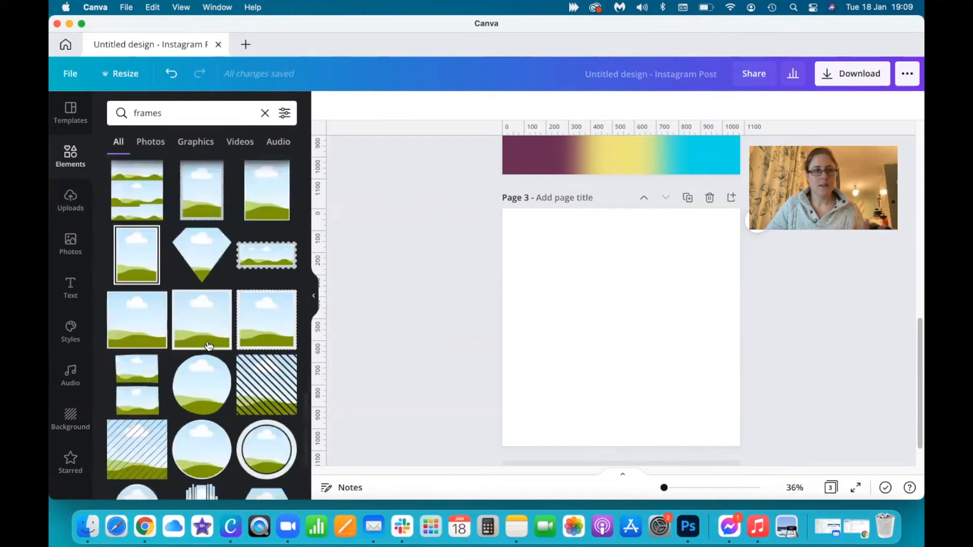
scroll(208, 346, "up", 2)
scroll(208, 347, "up", 8)
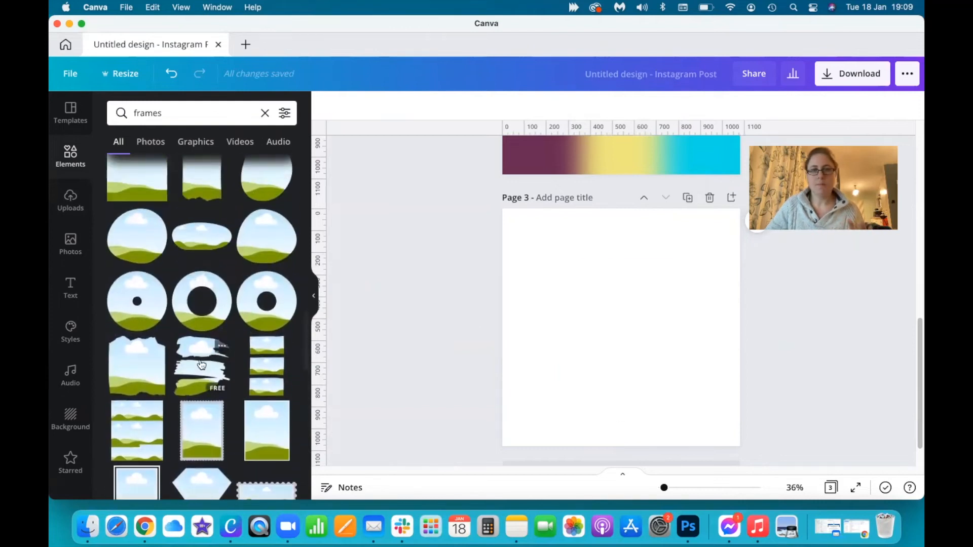
left_click(201, 365)
left_click_drag(559, 259, 529, 229)
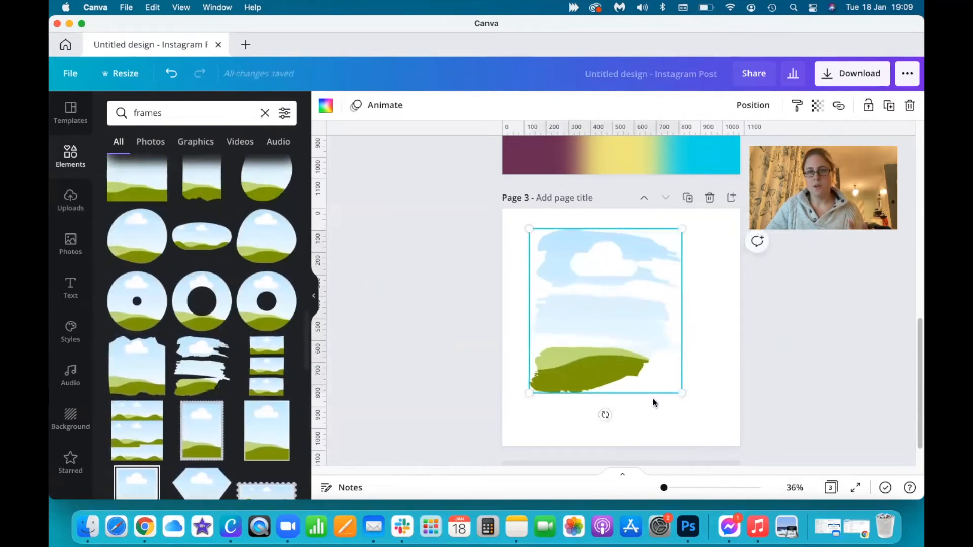
left_click_drag(680, 394, 708, 419)
left_click(402, 323)
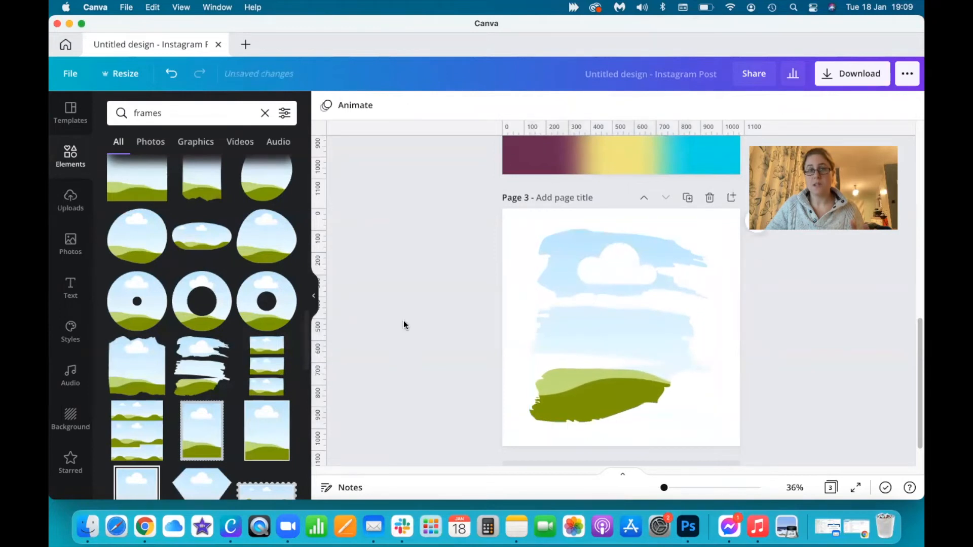
Detach the blurred three-colour image from page 2's background and place it into the brush-stroke frame on page 3.
left_click(602, 159)
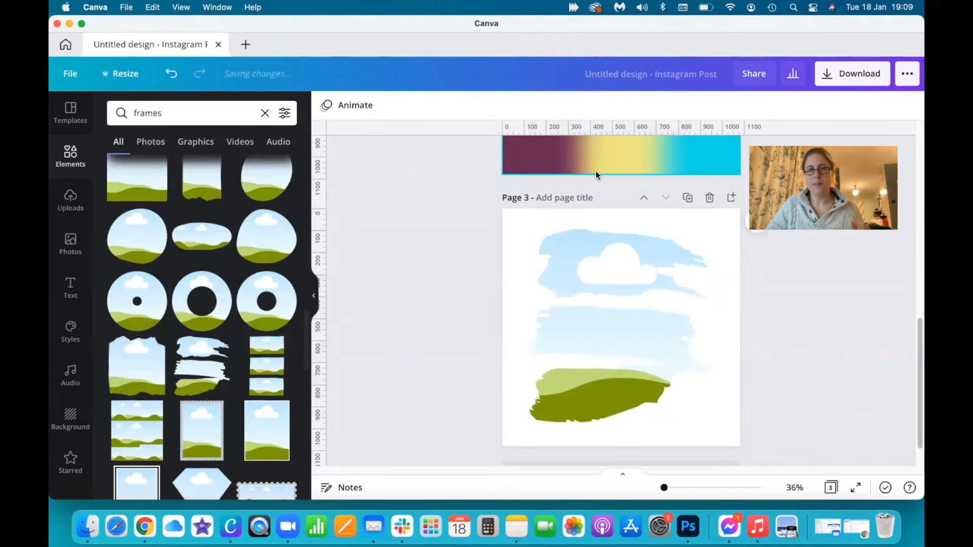
right_click(595, 161)
left_click(645, 338)
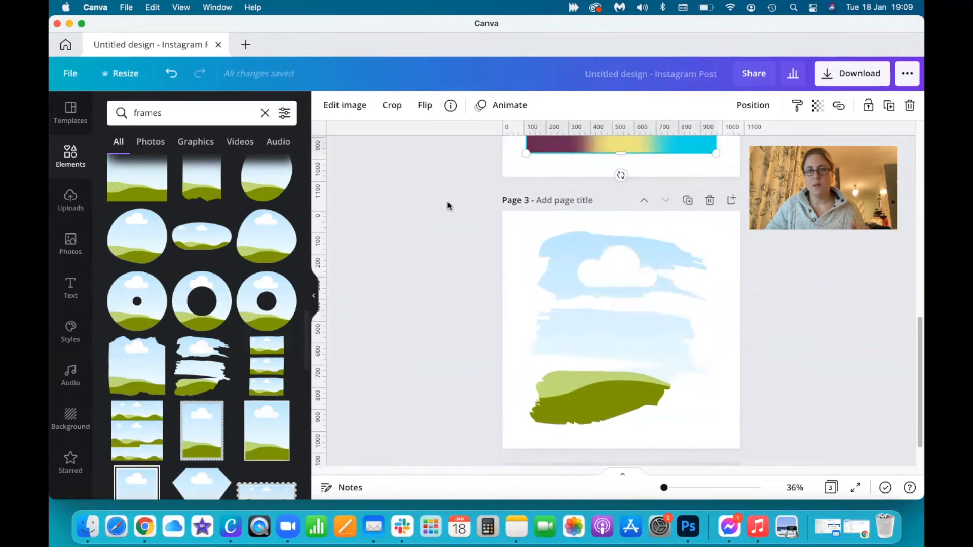
scroll(447, 206, "up", 1)
mouse_move(632, 148)
left_mouse_down()
mouse_move(612, 304)
mouse_move(617, 342)
left_mouse_up()
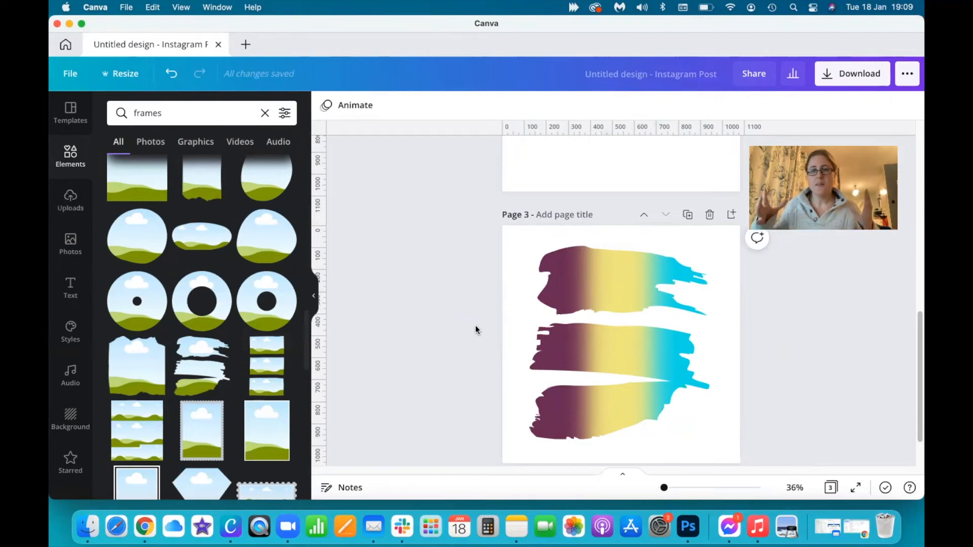
scroll(471, 327, "up", 3)
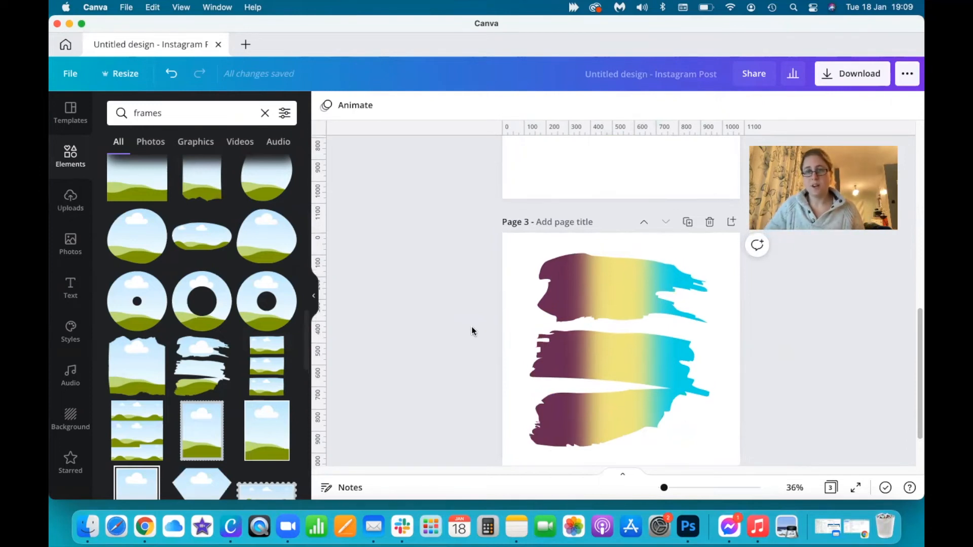
scroll(471, 328, "down", 3)
left_click(500, 247)
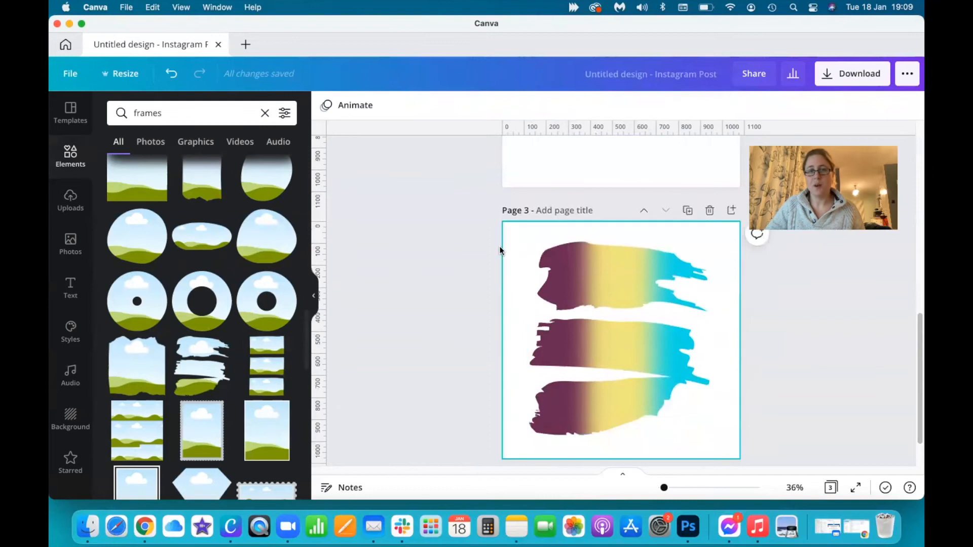
Place the uploaded purple-to-pink stripe image on the empty page 2.
scroll(473, 381, "up", 4)
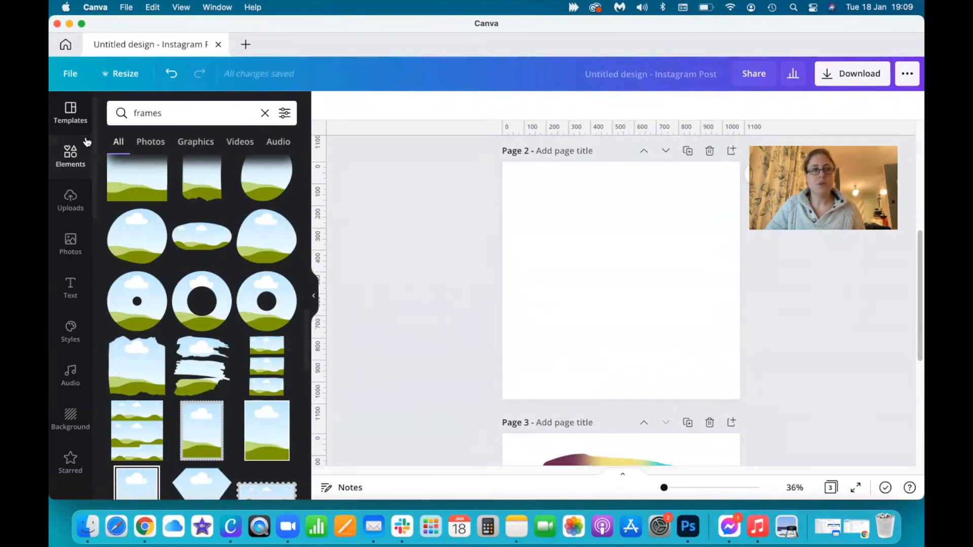
left_click(65, 213)
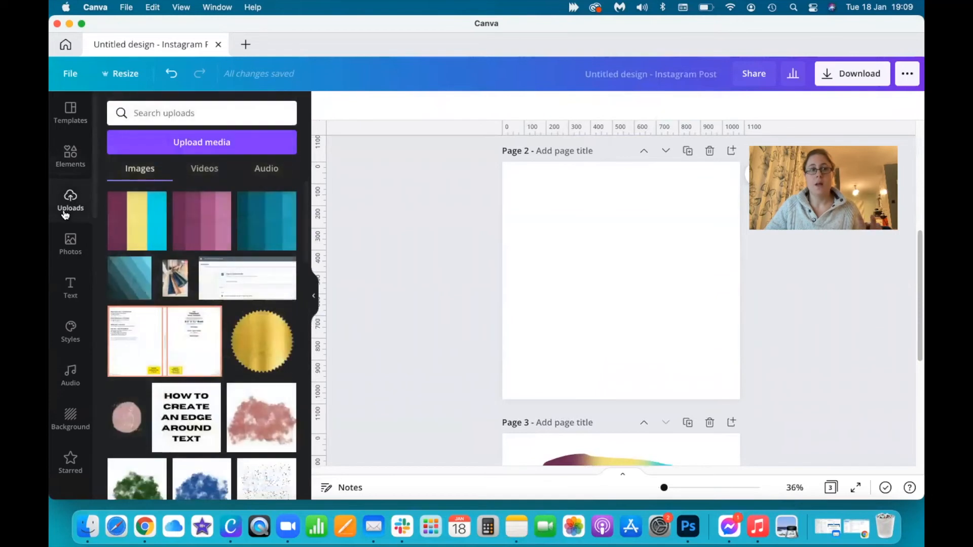
left_click(187, 234)
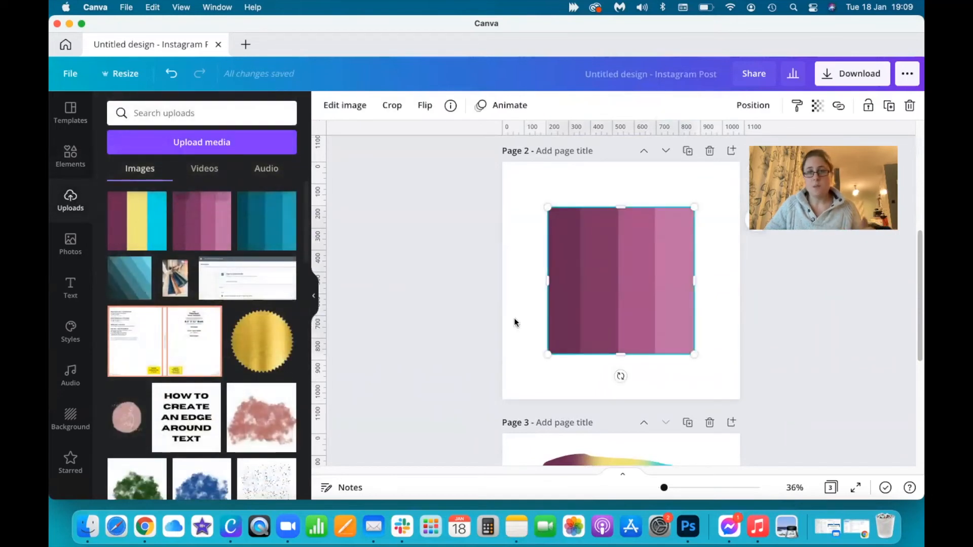
Set the blur adjustment of the purple-to-pink stripe image on page 2 to 100.
left_click(348, 105)
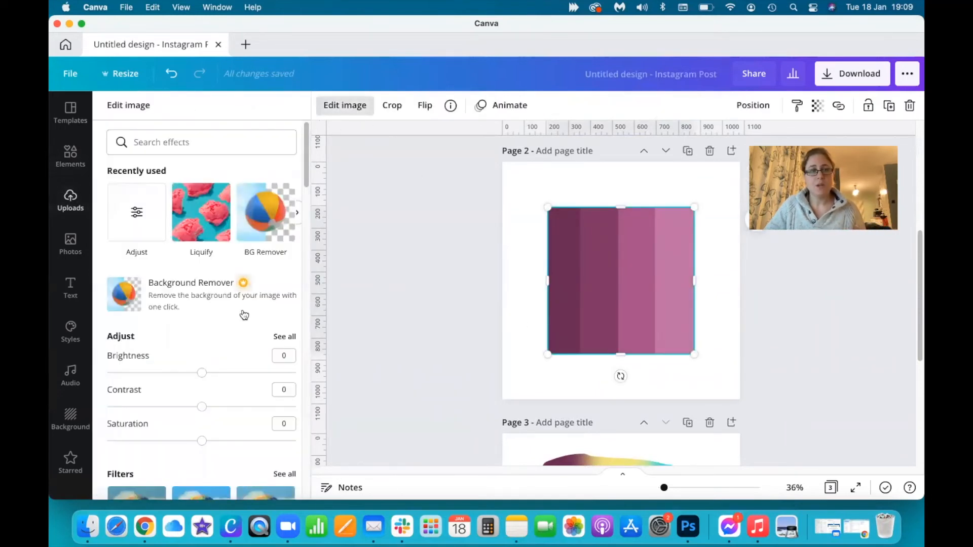
left_click(292, 336)
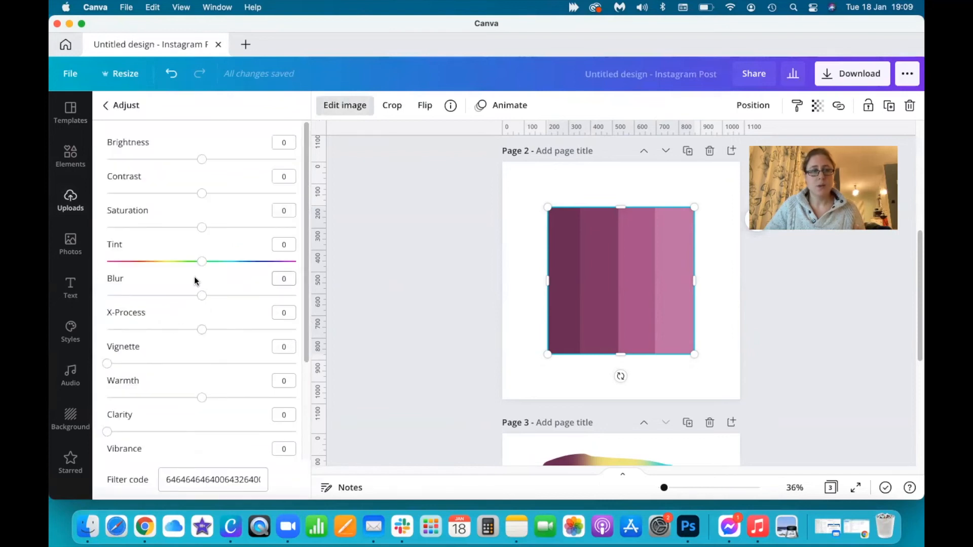
left_click_drag(201, 299, 304, 310)
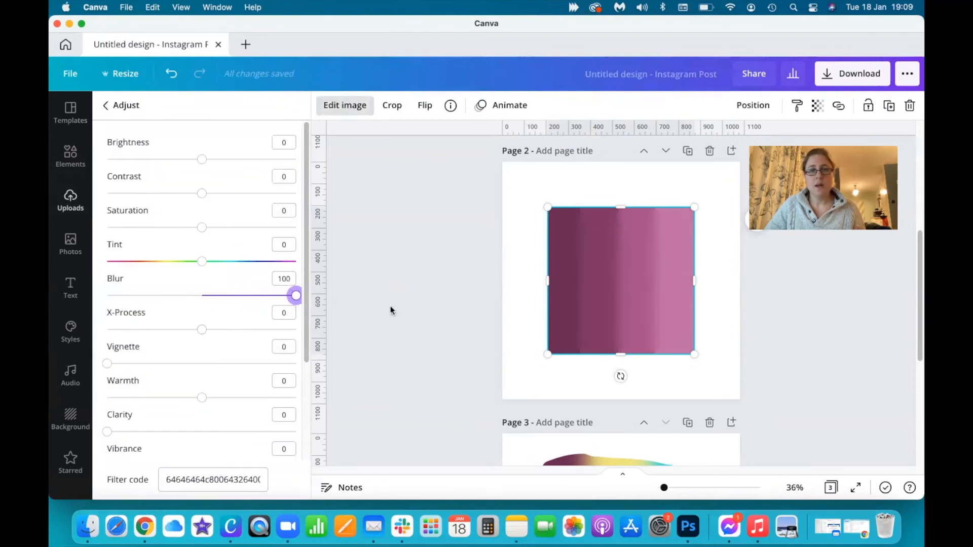
left_click(391, 305)
left_click(402, 312)
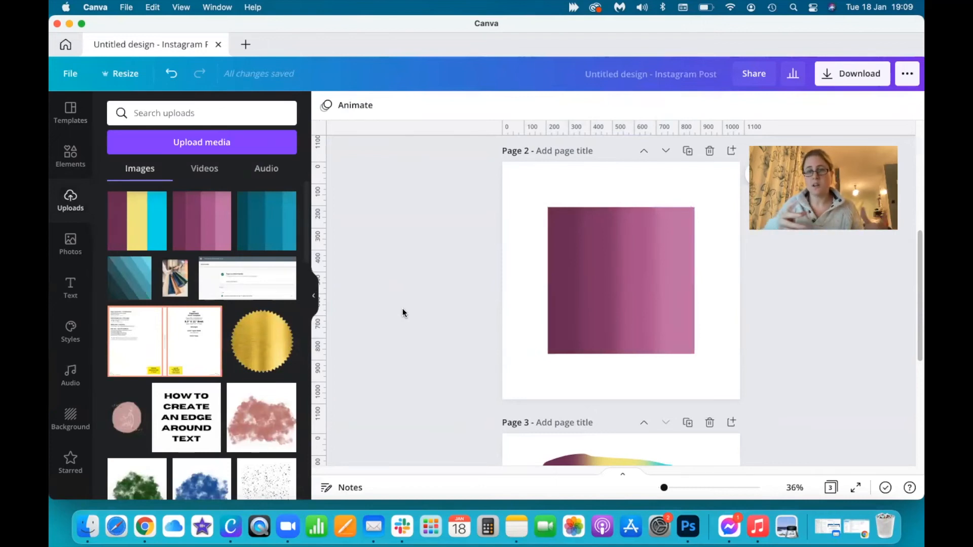
Add a fourth page and place the uploaded diagonal teal stripe image on it.
scroll(402, 308, "down", 5)
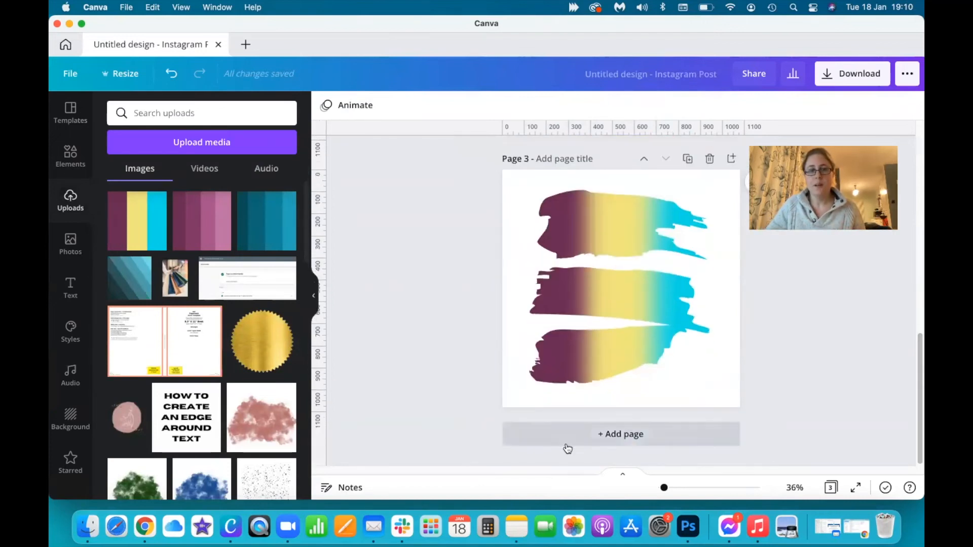
left_click(567, 448)
left_click(144, 278)
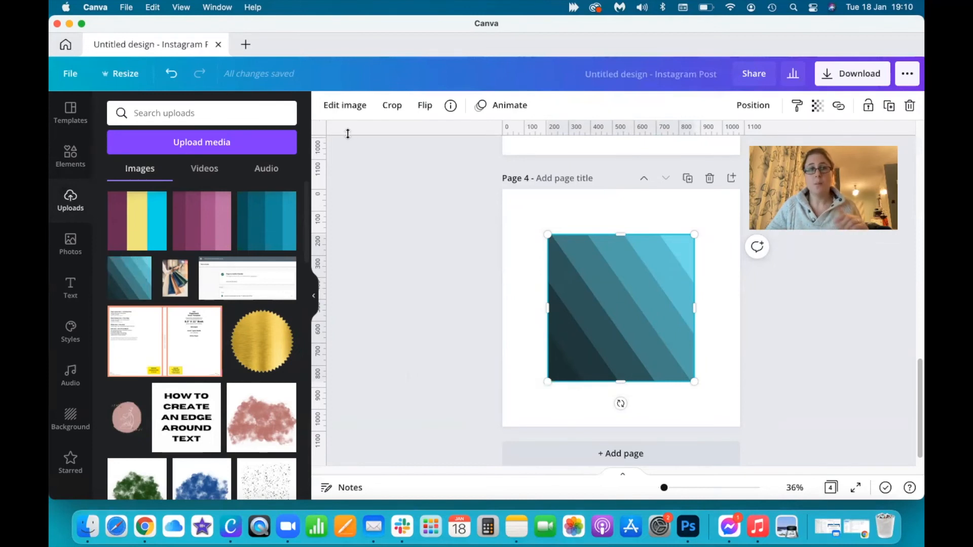
Set the blur adjustment of the diagonal teal stripe image on page 4 to 100.
left_click(354, 108)
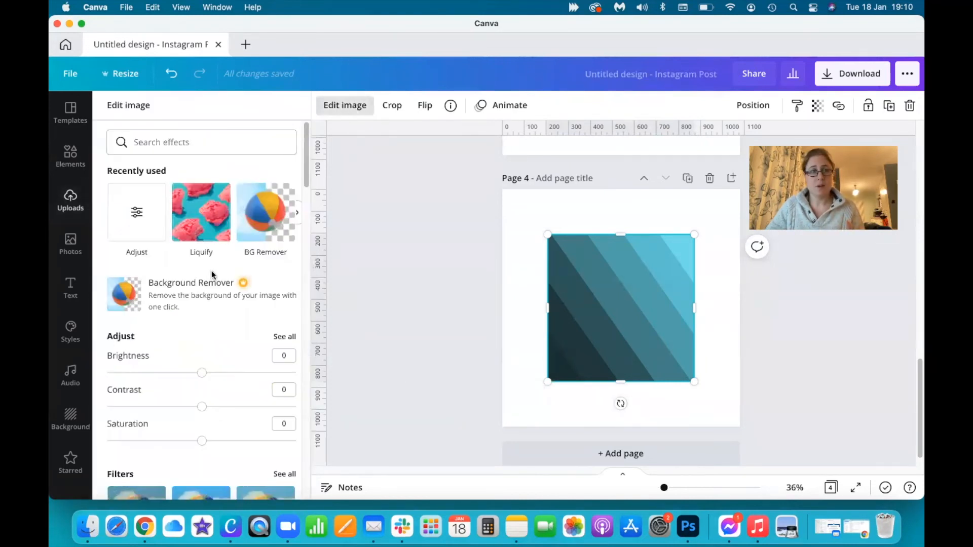
left_click(289, 336)
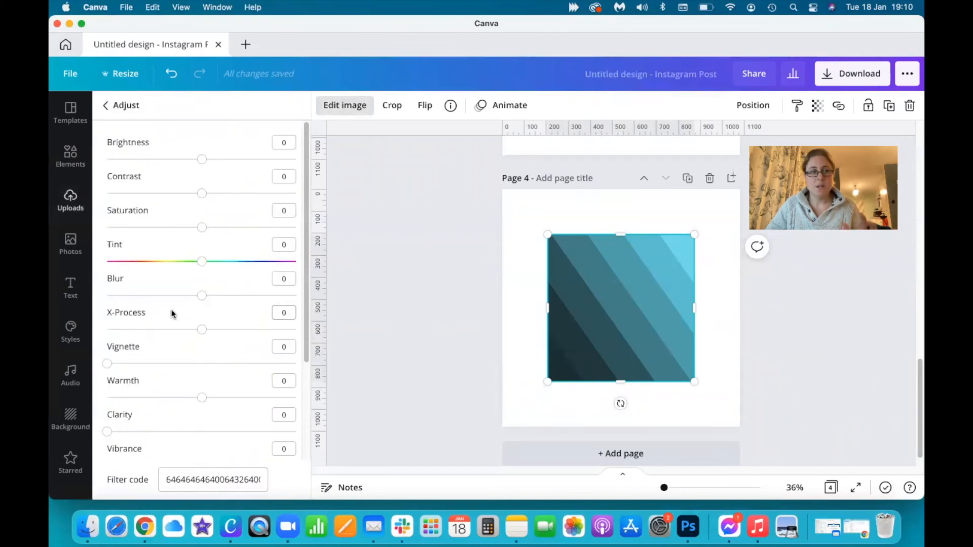
left_click_drag(203, 296, 330, 302)
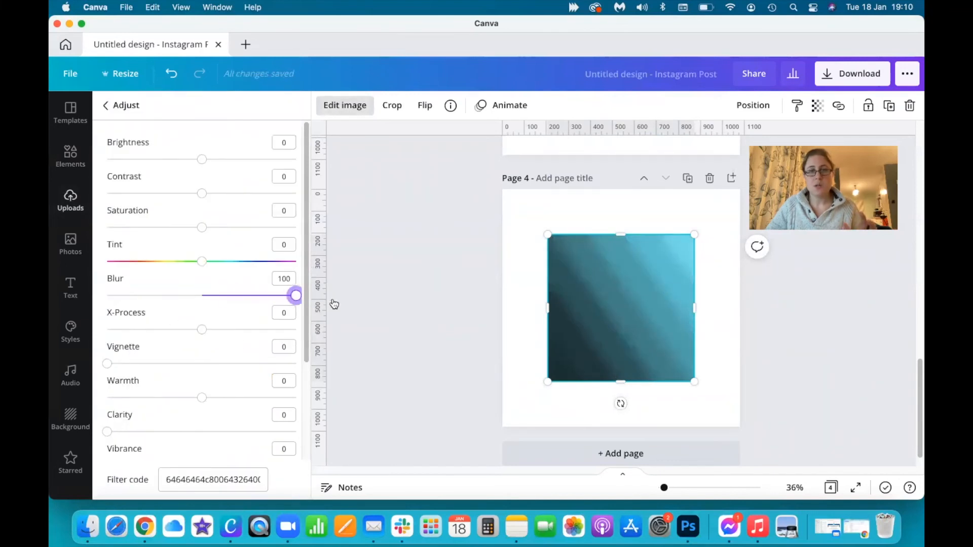
left_click(381, 304)
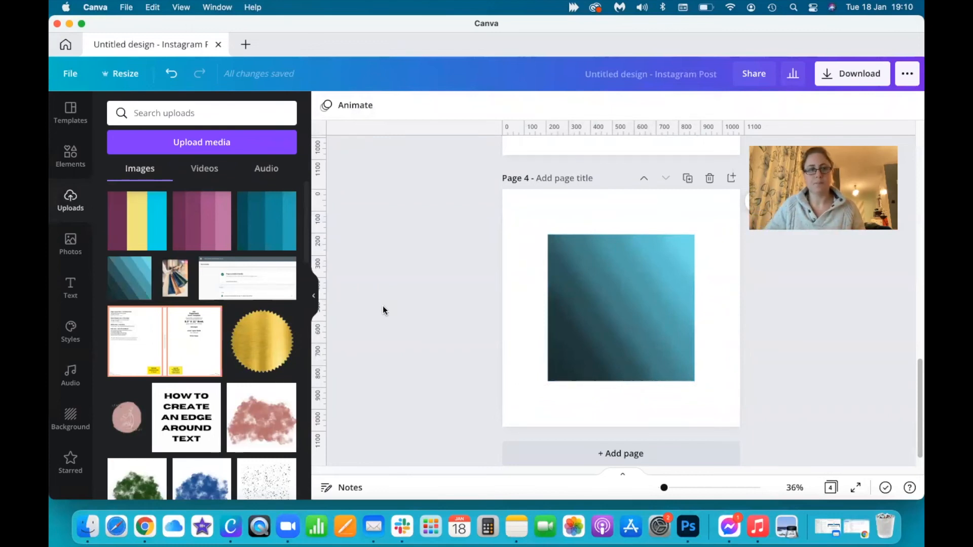
Add the circular frame with the small centre hole to page 4 and offset it towards the page's lower-right corner.
left_click(71, 155)
scroll(137, 258, "down", 1)
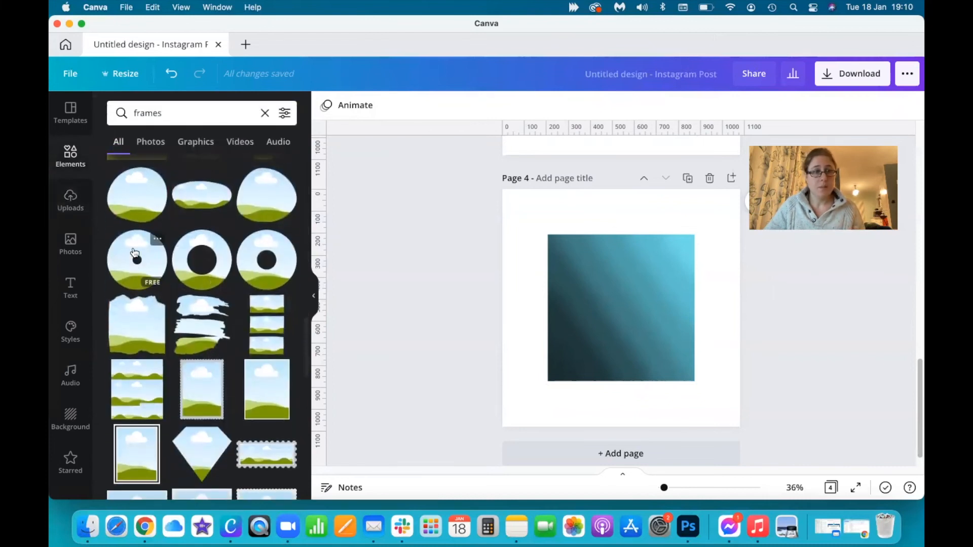
left_click(137, 256)
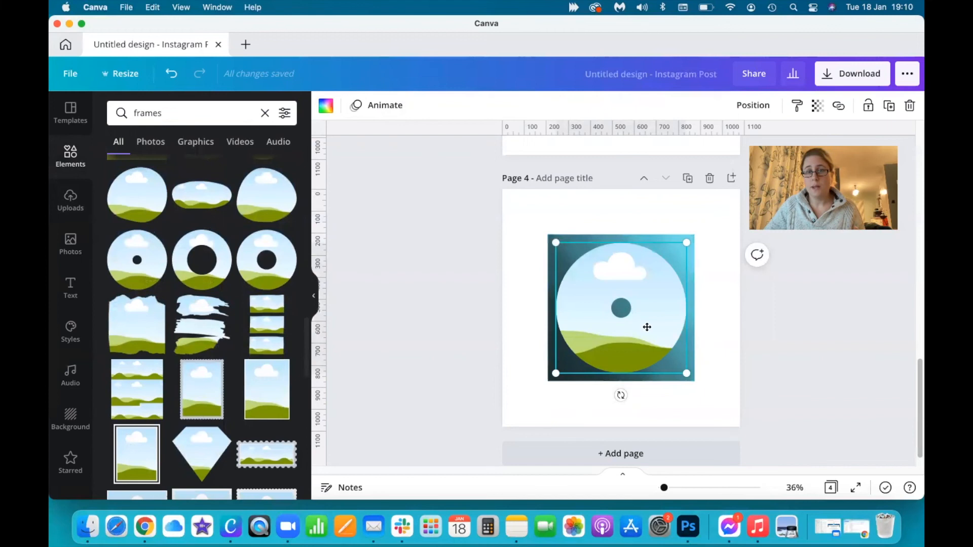
left_click_drag(647, 328, 672, 352)
Fill the circular frame with the blurred teal image and enlarge the frame to cover most of page 4.
left_click_drag(569, 250, 615, 305)
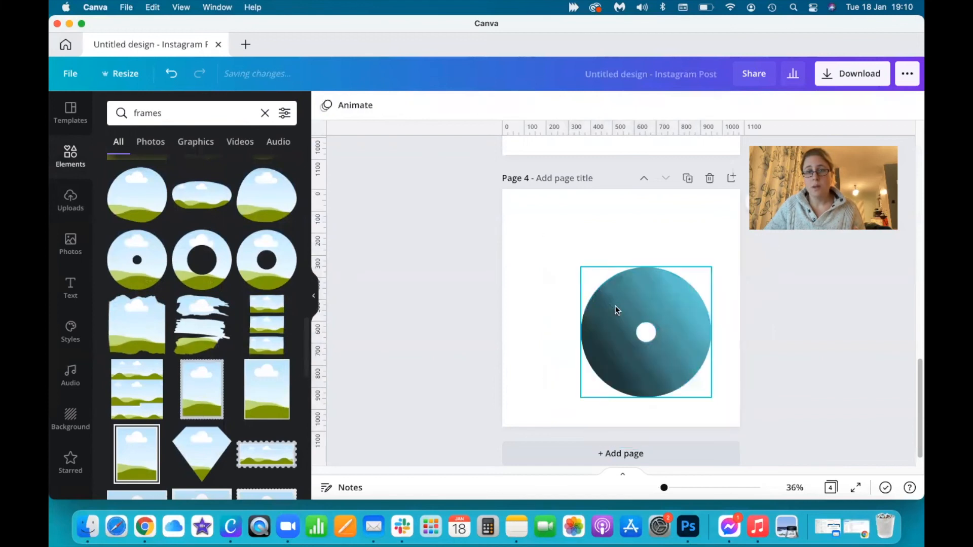
left_click(645, 308)
left_click_drag(581, 268, 524, 207)
left_click(440, 302)
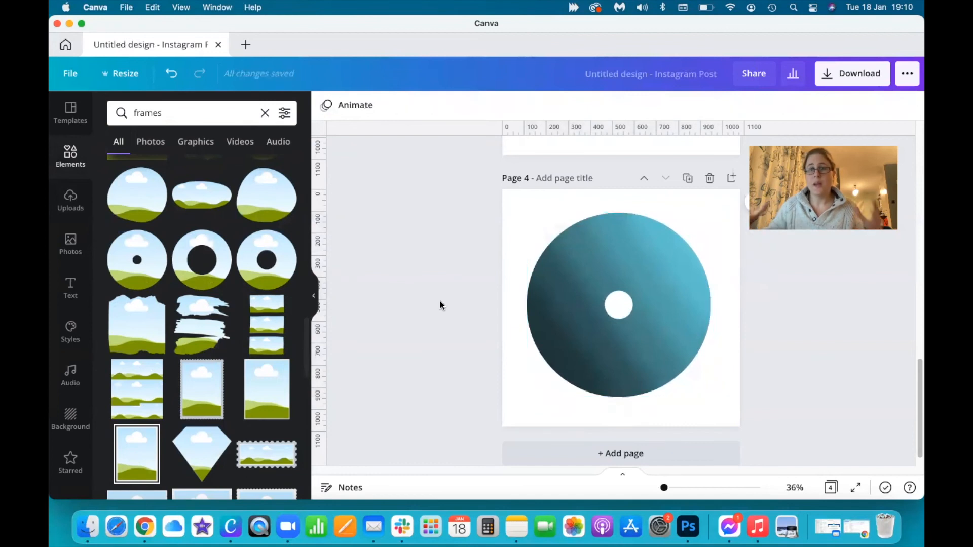